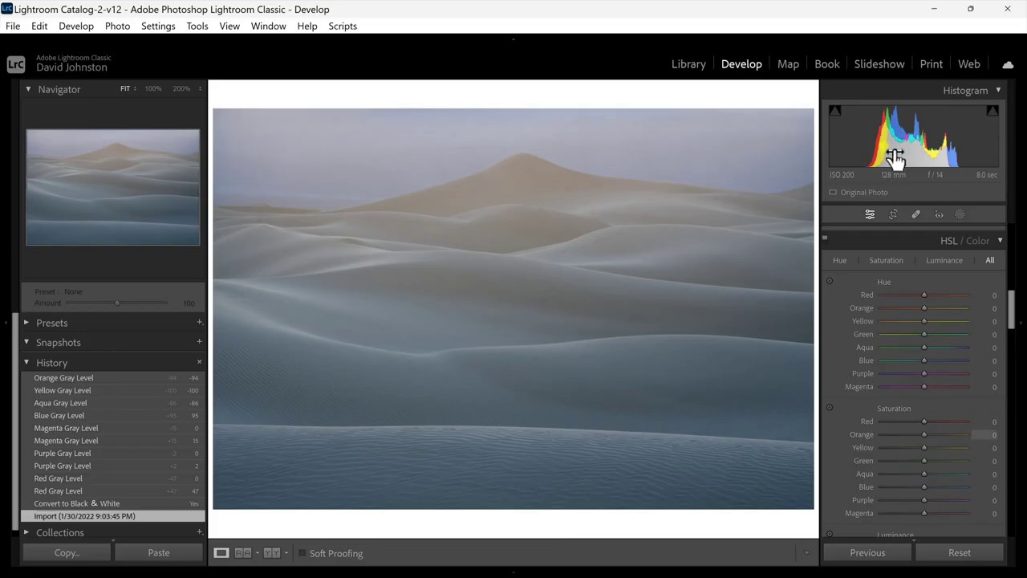
Switch the dune photo to Black & White, back to Color, then to Black & White again.
{"action": "scroll", "coordinate": [996, 270], "scroll_direction": "up", "scroll_amount": 5}
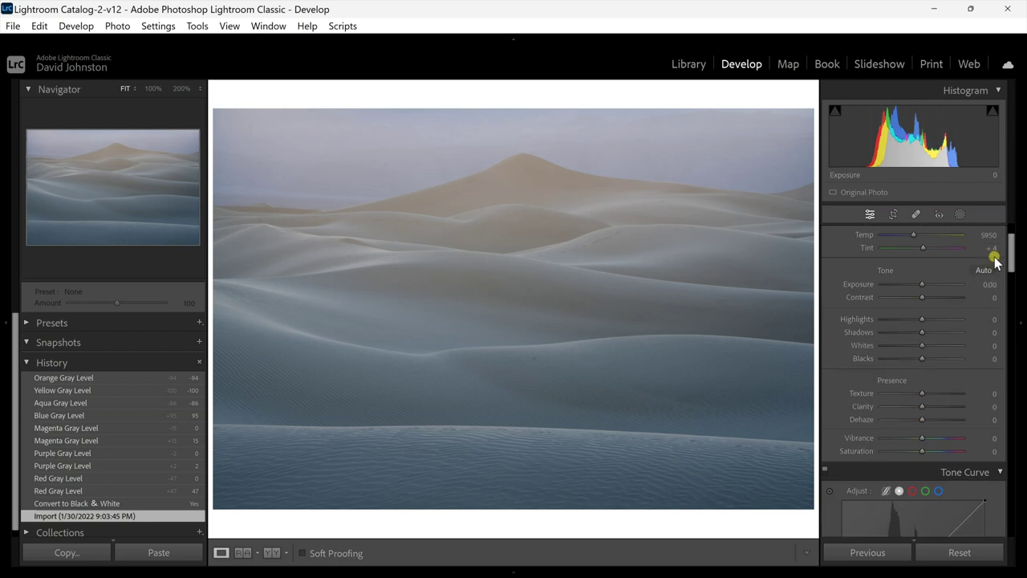
{"action": "left_click", "coordinate": [969, 254]}
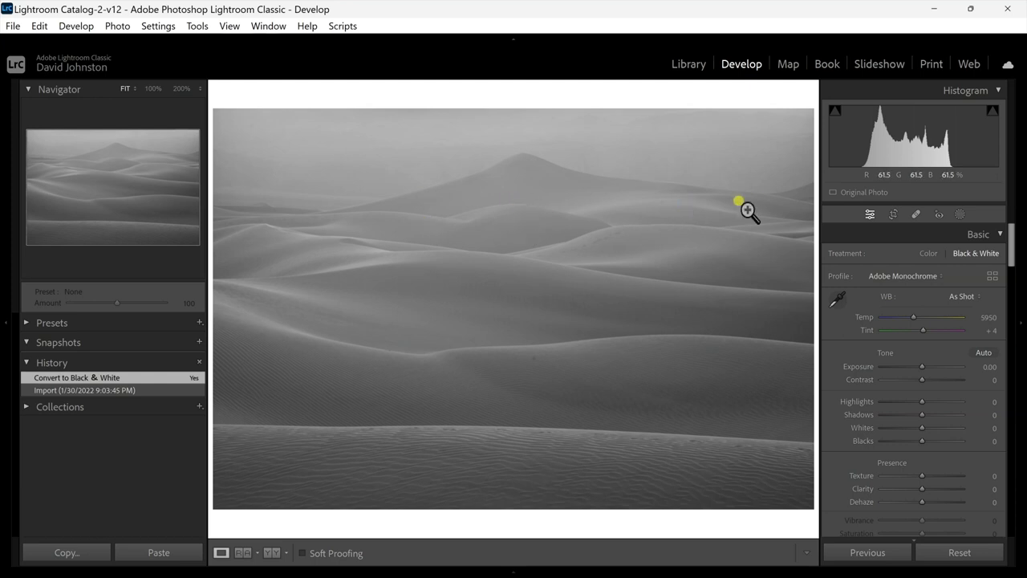
{"action": "left_click", "coordinate": [924, 253]}
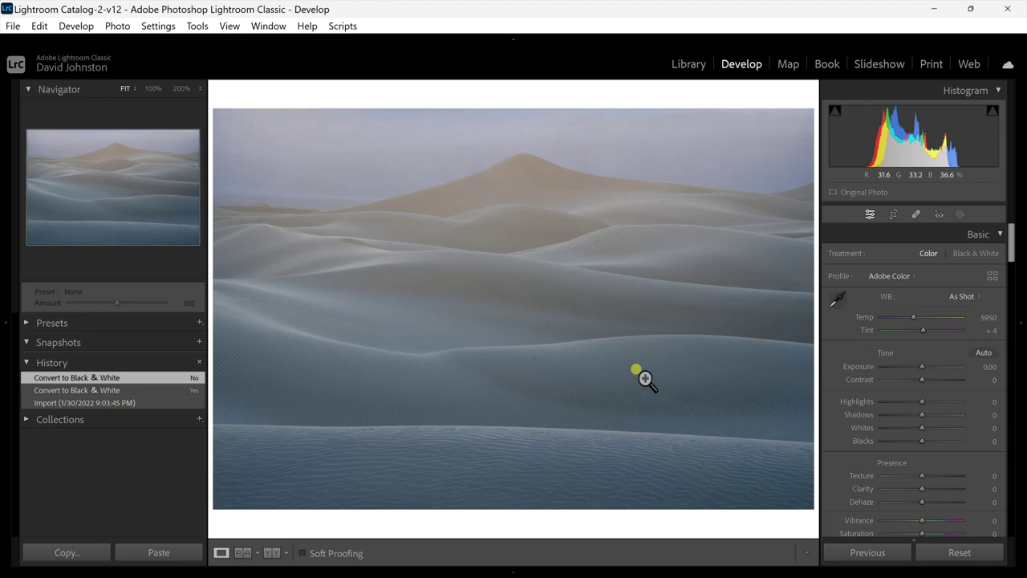
{"action": "left_click", "coordinate": [976, 253]}
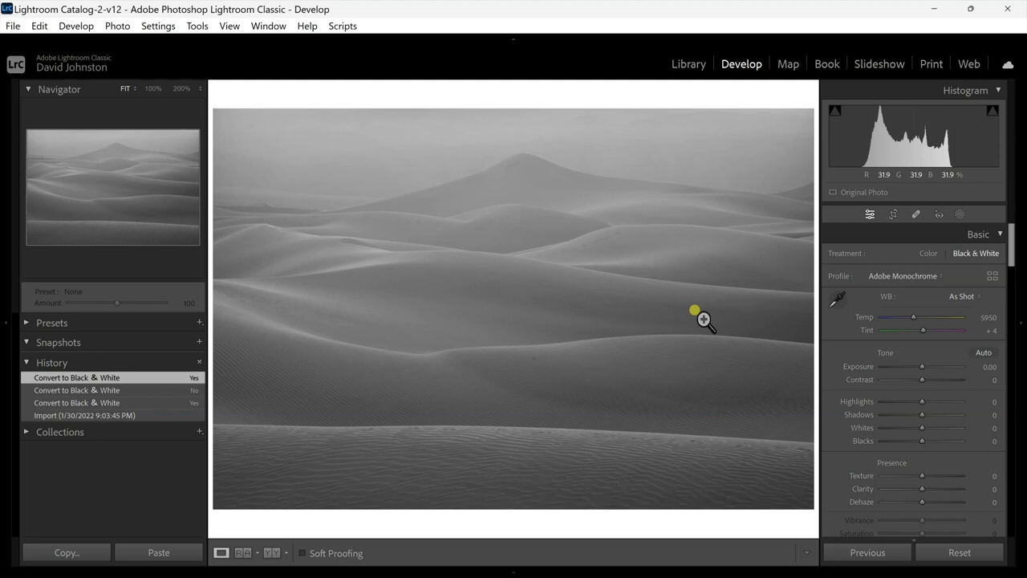
Raise Highlights to +18 and bring up the Before & After comparison with Y.
{"action": "left_click", "coordinate": [932, 402]}
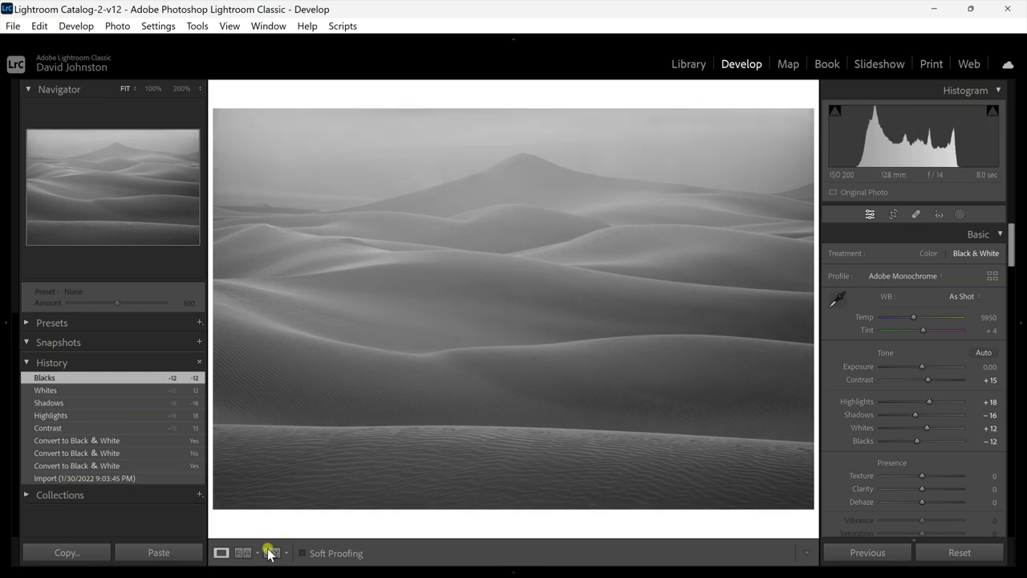
{"action": "key", "text": "y"}
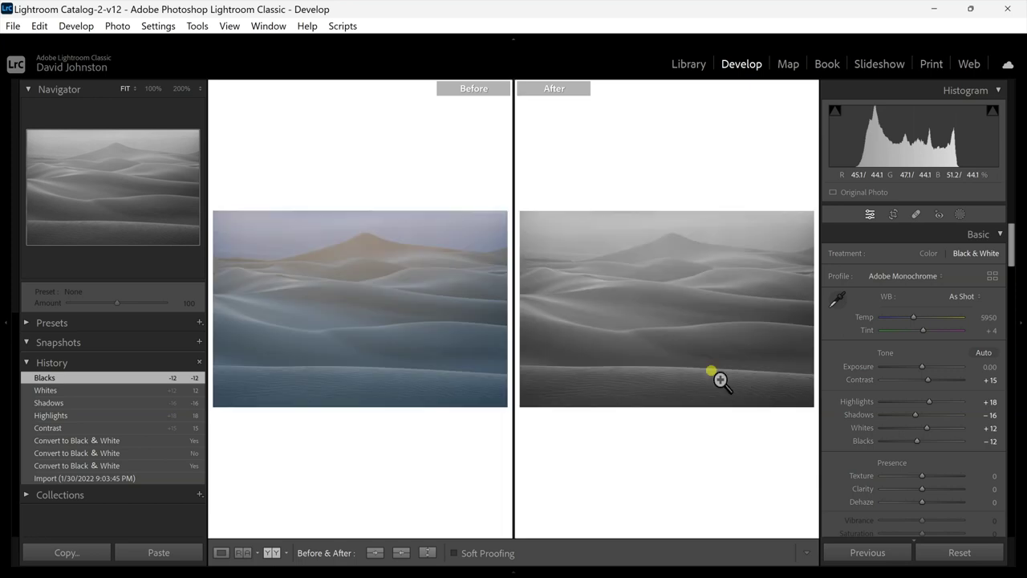
Return to the Loupe view and scroll the right panel down toward the B&W panel.
{"action": "left_click", "coordinate": [221, 553]}
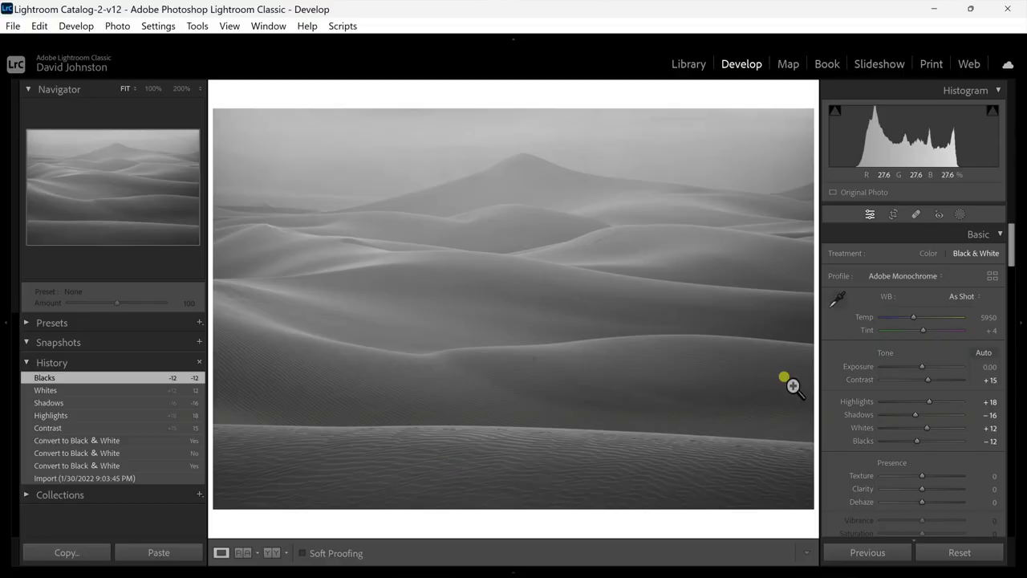
{"action": "left_click_drag", "start_coordinate": [1011, 245], "coordinate": [1013, 313]}
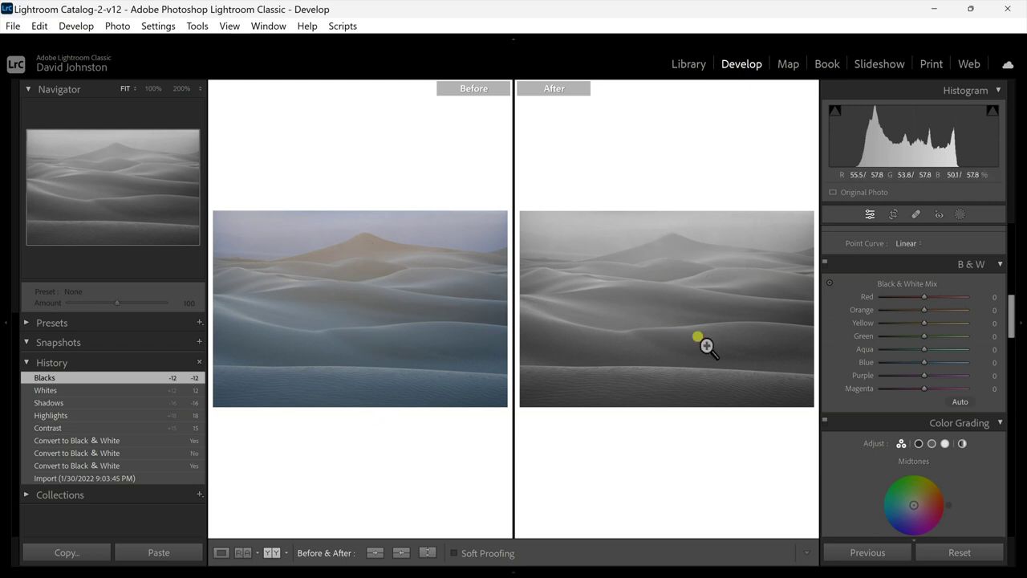
Alternate between Loupe and Before & After views twice, ending on the single black-and-white image.
{"action": "left_click", "coordinate": [221, 553]}
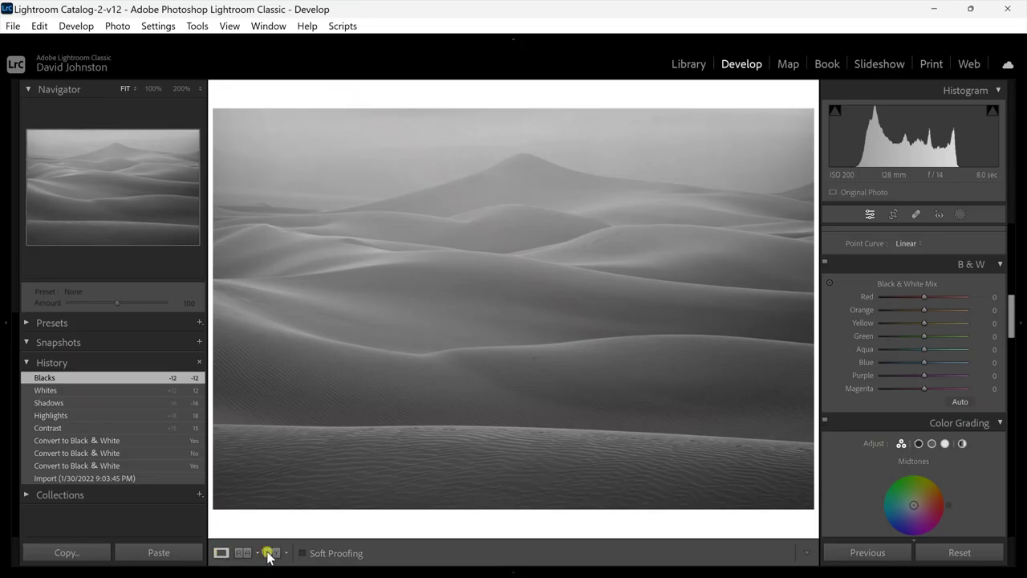
{"action": "left_click", "coordinate": [272, 553]}
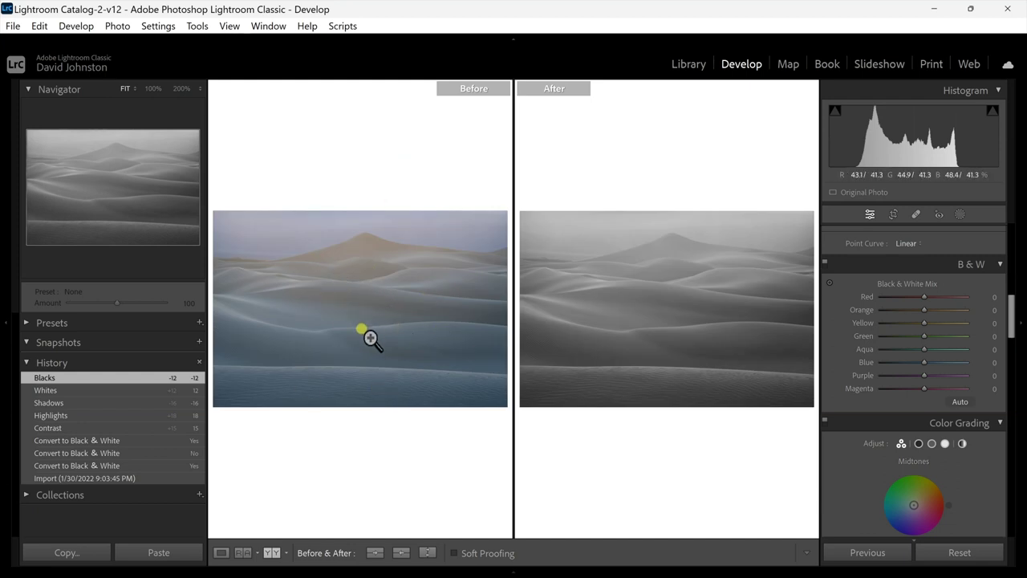
{"action": "left_click", "coordinate": [221, 553]}
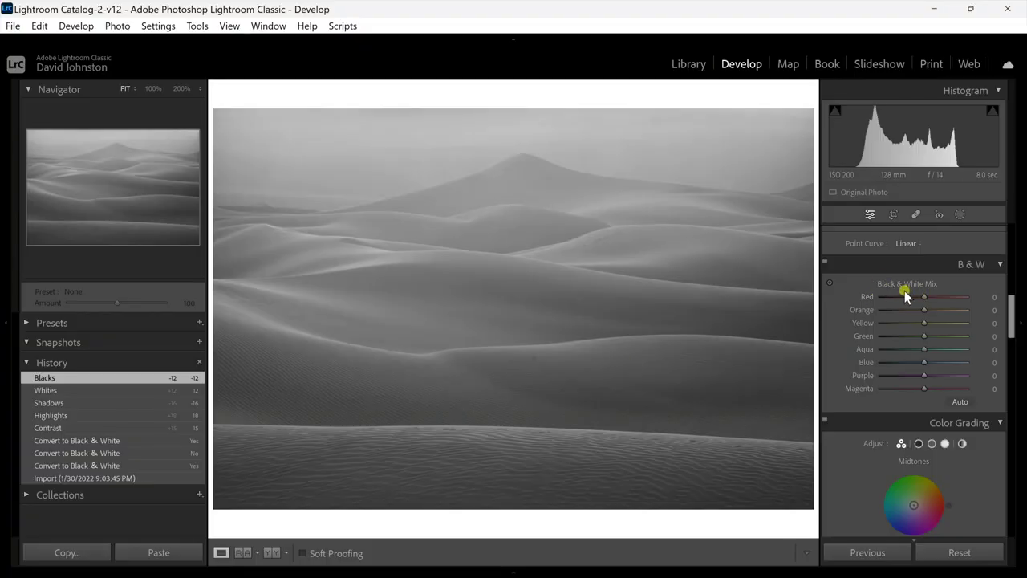
{"action": "left_click", "coordinate": [270, 553]}
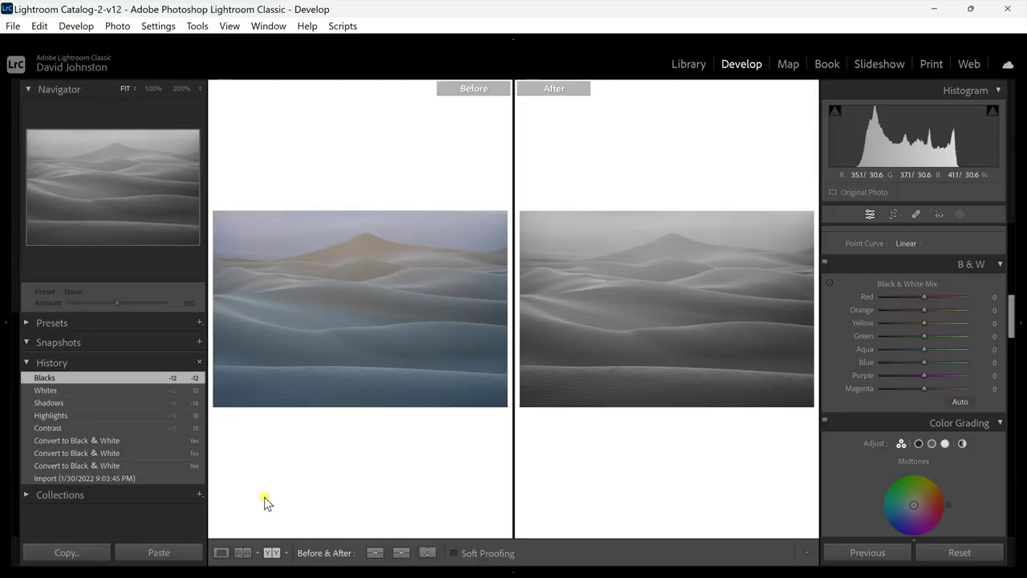
{"action": "left_click", "coordinate": [220, 553]}
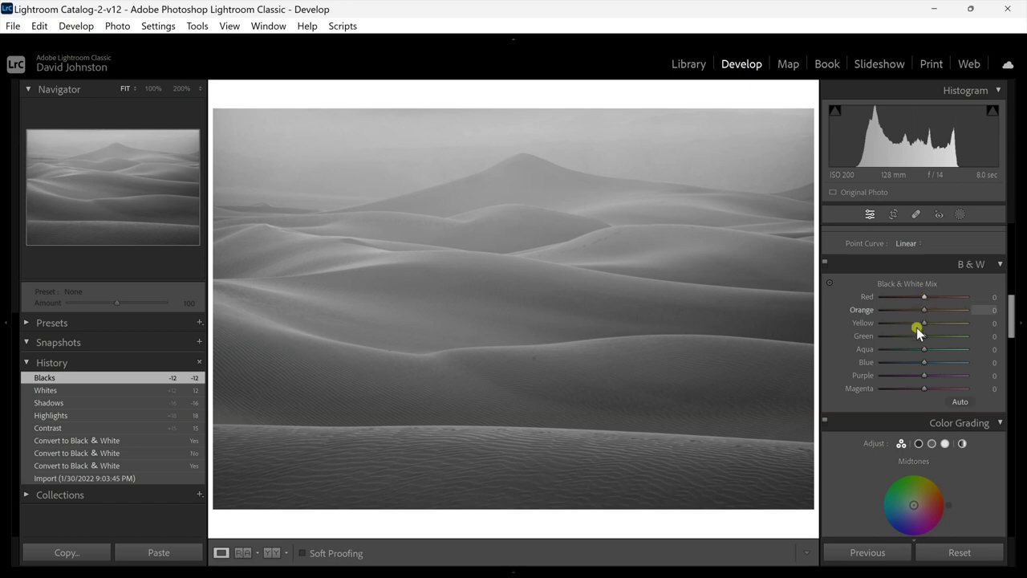
In the Black & White Mix, set Purple to +37, reset Magenta to 0, and drag Orange toward +19.
{"action": "left_click_drag", "start_coordinate": [975, 379], "coordinate": [894, 399]}
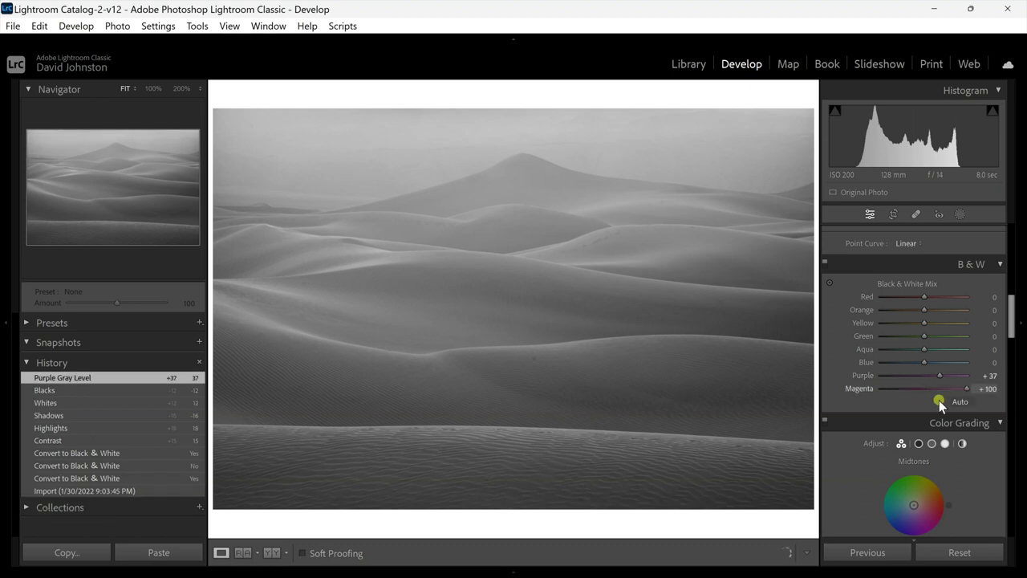
{"action": "left_click_drag", "start_coordinate": [979, 397], "coordinate": [923, 397]}
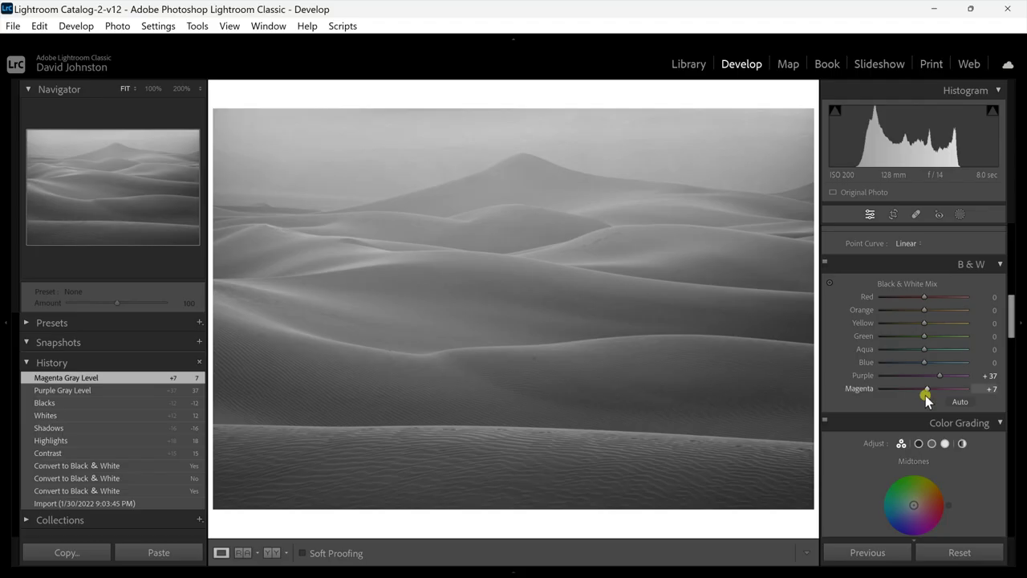
{"action": "double_click", "coordinate": [926, 393]}
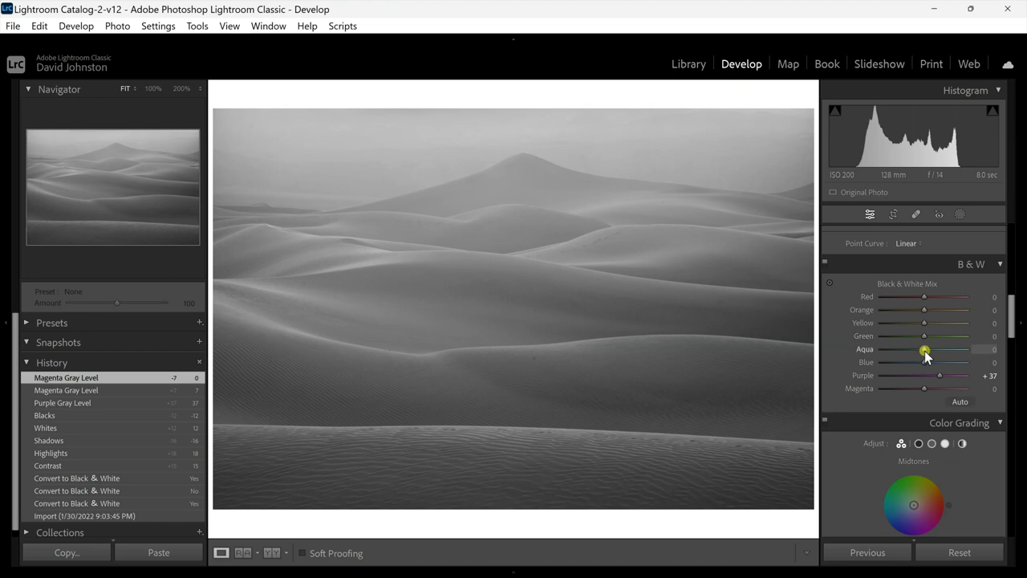
{"action": "left_click_drag", "start_coordinate": [926, 308], "coordinate": [905, 317]}
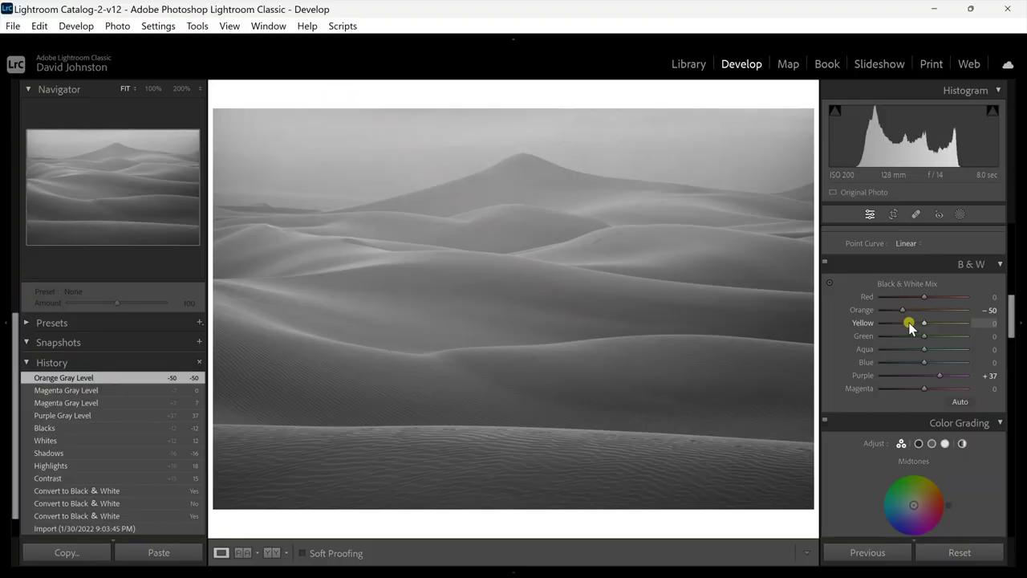
Drag the Yellow mix slider down to −47 to darken the sand tones.
{"action": "mouse_move", "coordinate": [910, 323]}
{"action": "left_mouse_down"}
{"action": "mouse_move", "coordinate": [972, 316]}
{"action": "mouse_move", "coordinate": [883, 310]}
{"action": "mouse_move", "coordinate": [903, 312]}
{"action": "left_mouse_up"}
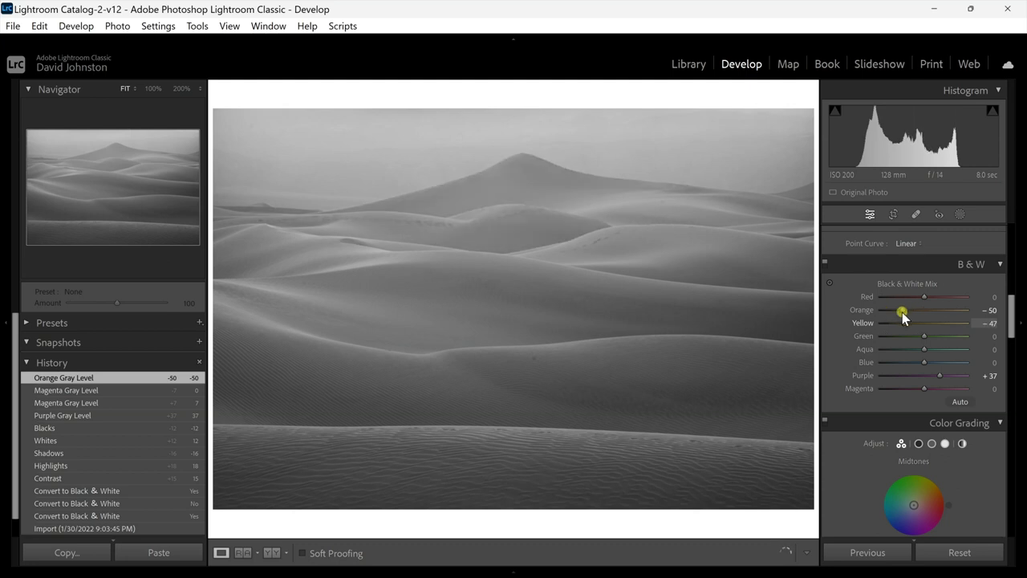
Settle Yellow at −47 and briefly check the before/after comparison.
{"action": "left_click_drag", "start_coordinate": [902, 312], "coordinate": [902, 312]}
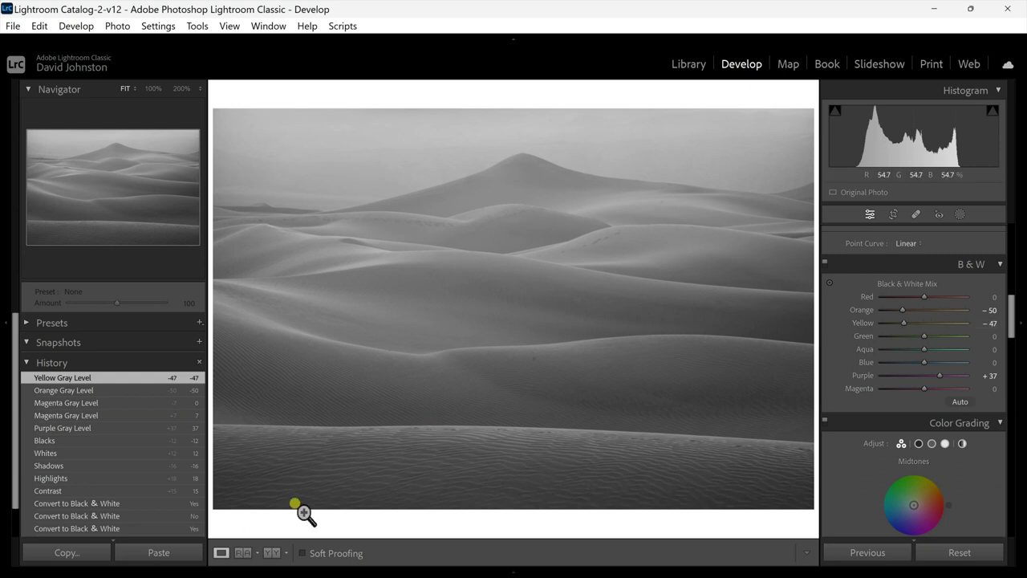
{"action": "left_click", "coordinate": [268, 559]}
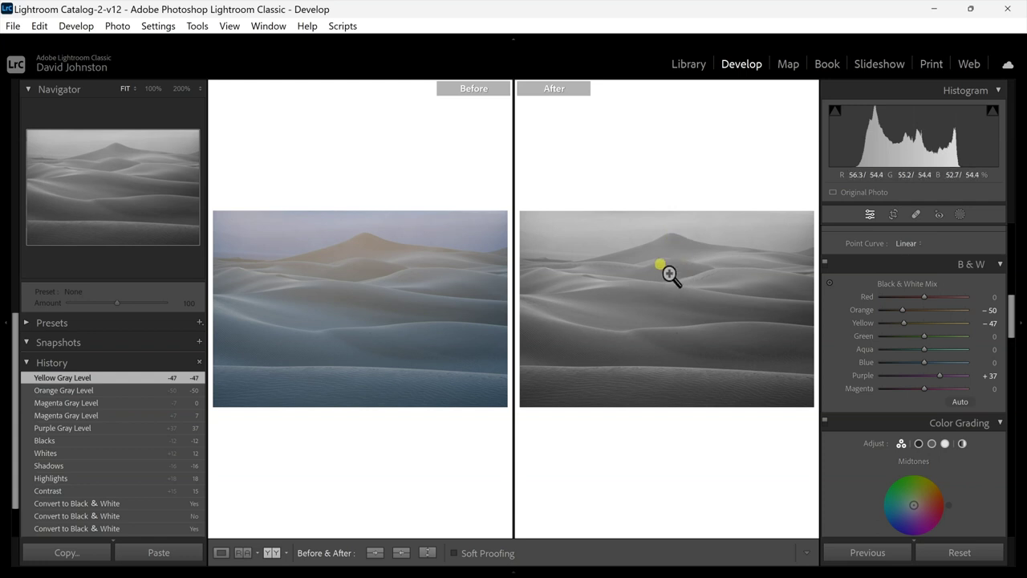
{"action": "left_click", "coordinate": [221, 553]}
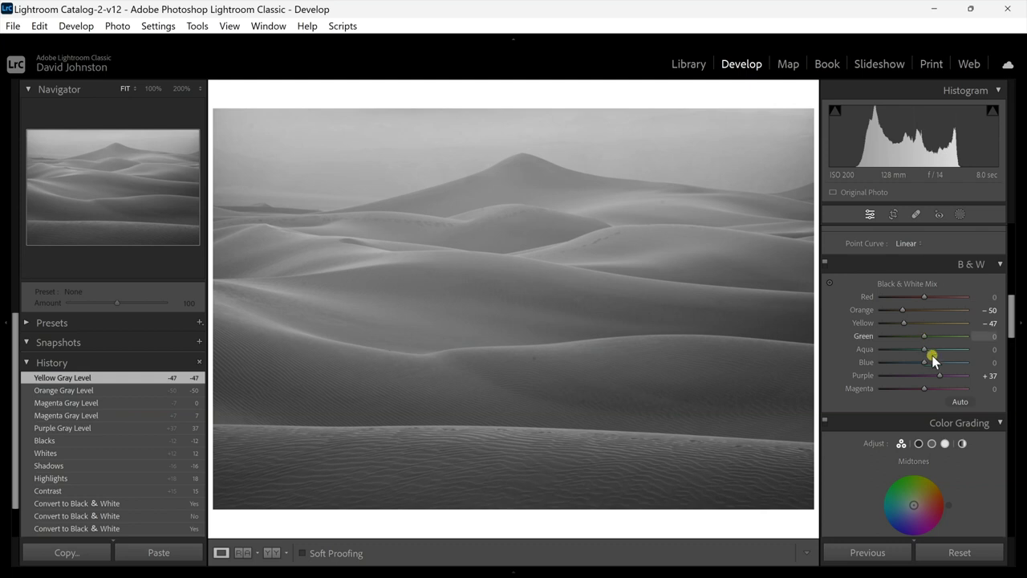
Set the mix to Blue −8, Aqua −83, Purple +74, then raise Contrast to +28.
{"action": "mouse_move", "coordinate": [925, 365]}
{"action": "left_mouse_down"}
{"action": "mouse_move", "coordinate": [949, 355]}
{"action": "mouse_move", "coordinate": [888, 366]}
{"action": "mouse_move", "coordinate": [943, 372]}
{"action": "mouse_move", "coordinate": [913, 364]}
{"action": "mouse_move", "coordinate": [923, 363]}
{"action": "mouse_move", "coordinate": [923, 345]}
{"action": "left_mouse_up"}
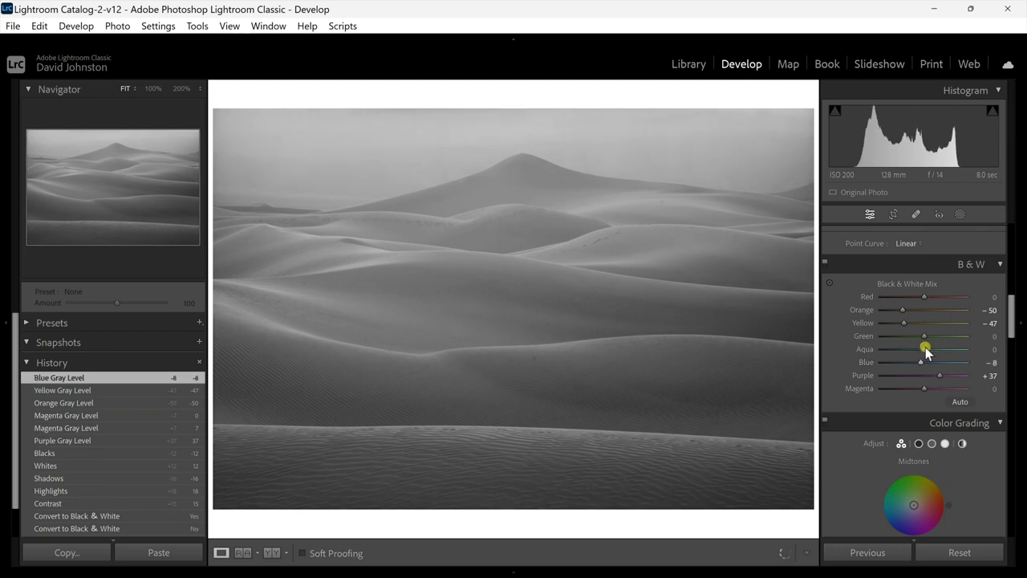
{"action": "mouse_move", "coordinate": [908, 356]}
{"action": "left_mouse_down"}
{"action": "mouse_move", "coordinate": [975, 351]}
{"action": "mouse_move", "coordinate": [892, 361]}
{"action": "left_mouse_up"}
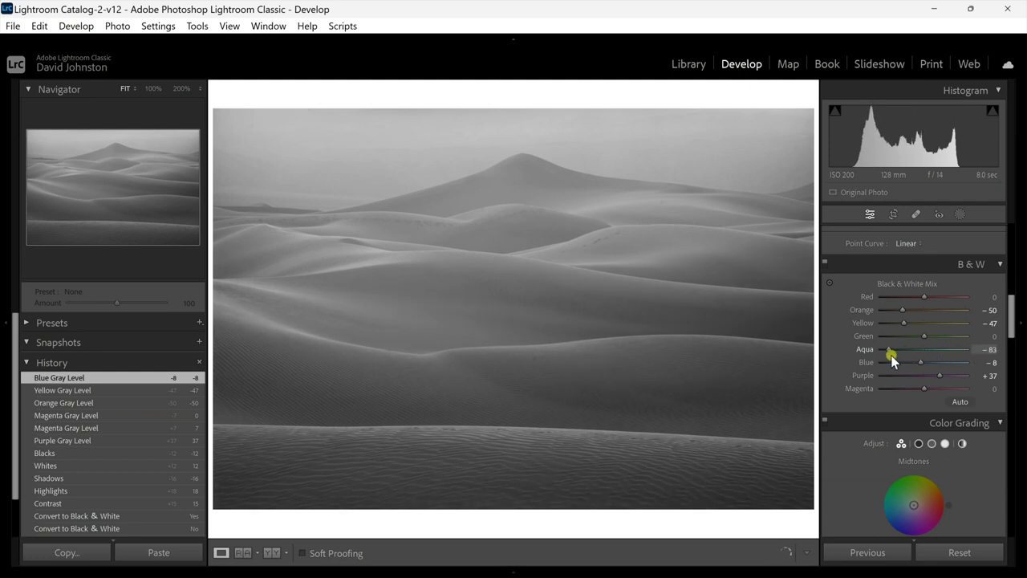
{"action": "left_click_drag", "start_coordinate": [986, 365], "coordinate": [989, 363]}
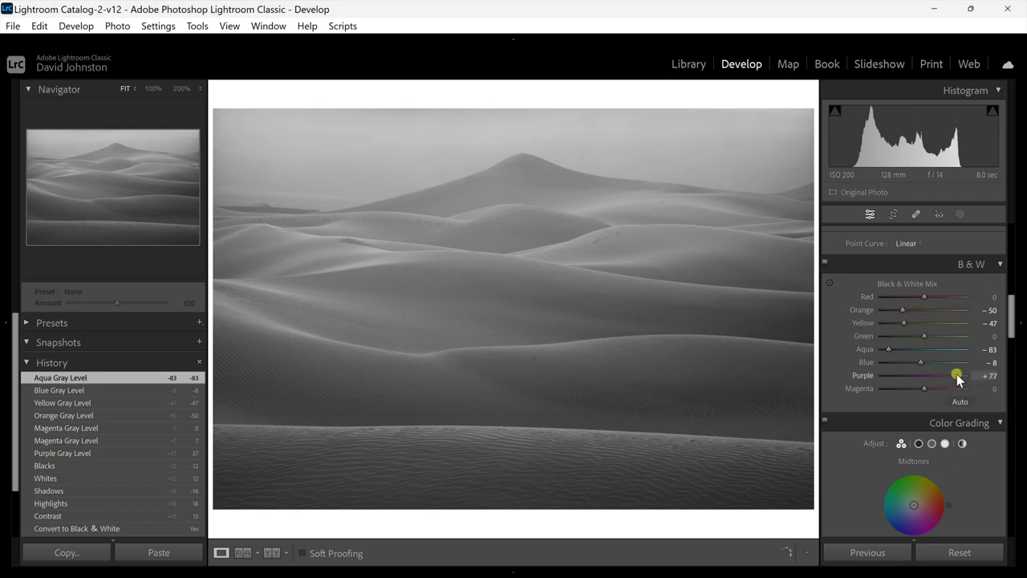
{"action": "left_click_drag", "start_coordinate": [947, 384], "coordinate": [947, 383]}
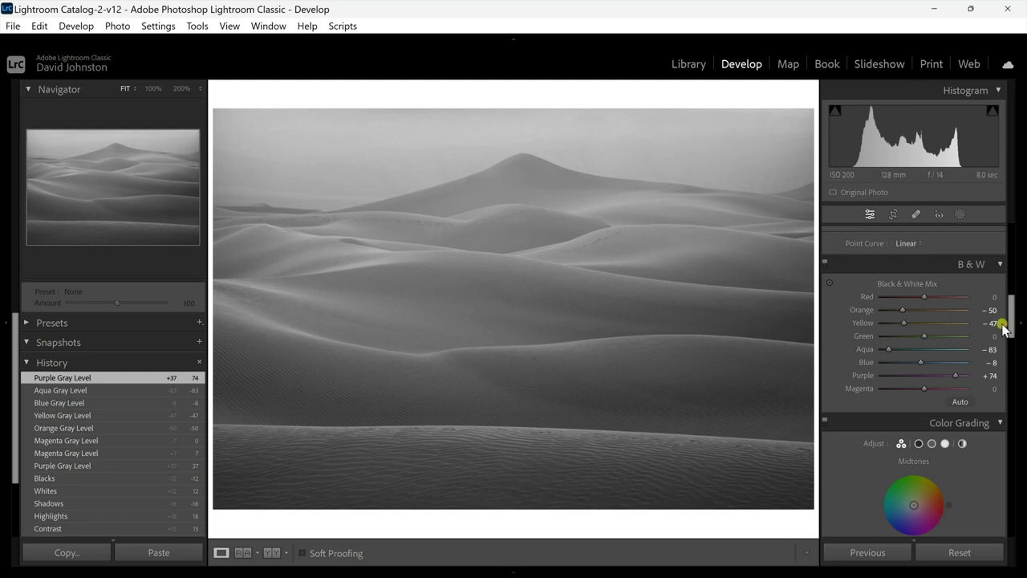
{"action": "left_click_drag", "start_coordinate": [1011, 319], "coordinate": [1000, 201]}
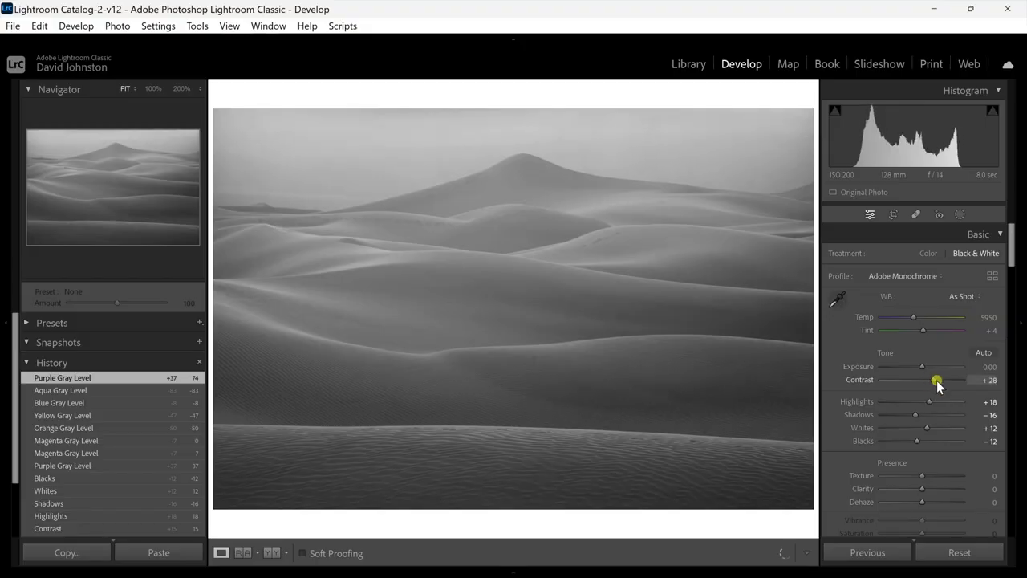
{"action": "left_click_drag", "start_coordinate": [936, 380], "coordinate": [937, 382]}
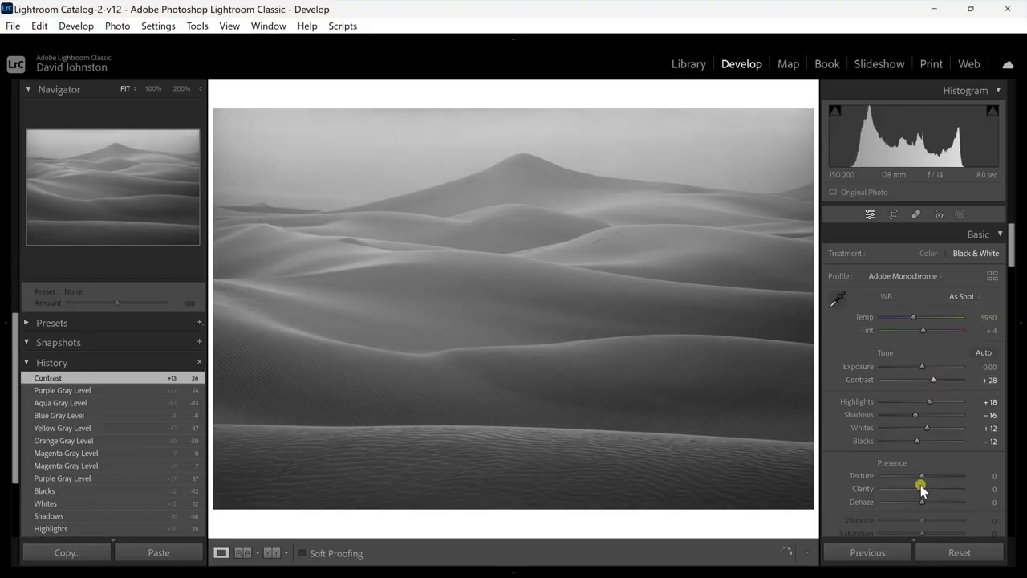
Drag Clarity up to +32, then show the colour original beside the black-and-white edit.
{"action": "left_click_drag", "start_coordinate": [936, 490], "coordinate": [937, 491]}
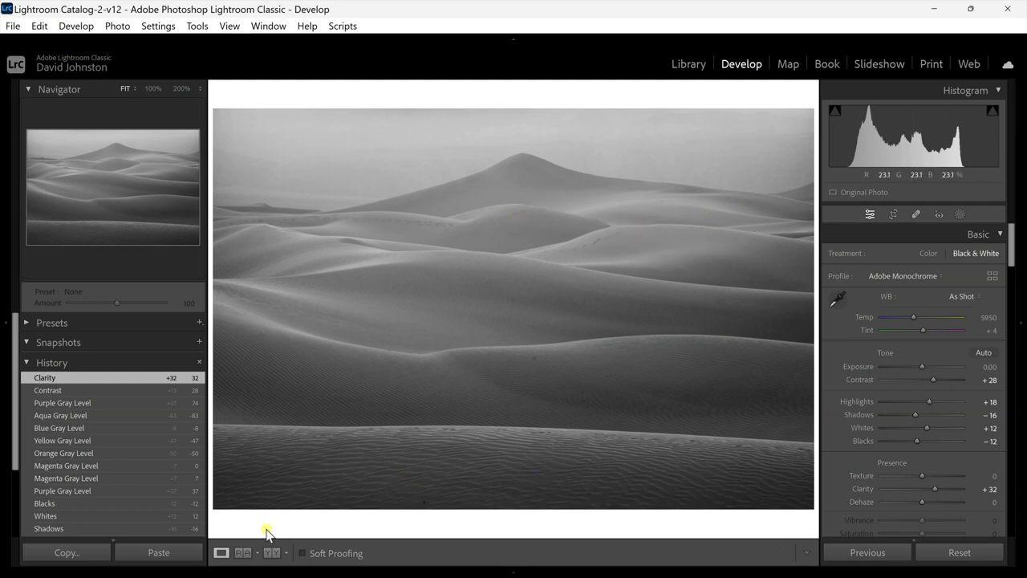
{"action": "left_click", "coordinate": [272, 553]}
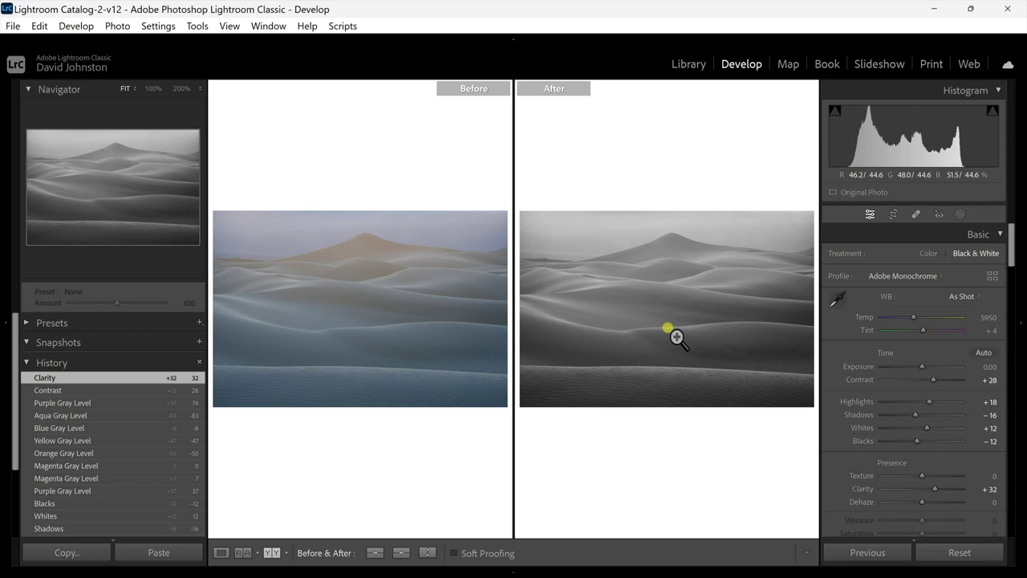
Back in Loupe view, raise Highlights to +49 and deepen Blacks to −49.
{"action": "left_click", "coordinate": [221, 552]}
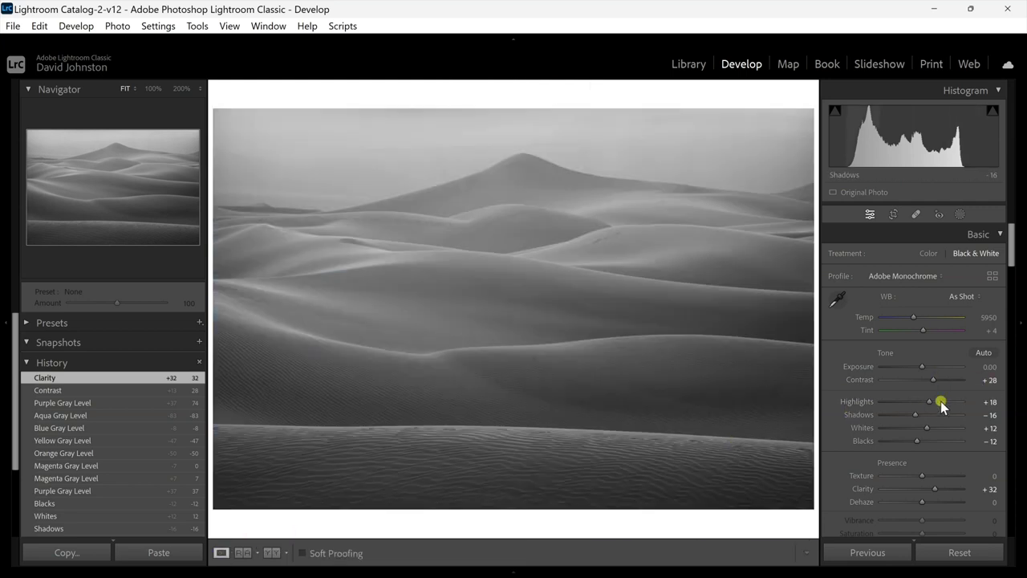
{"action": "left_click_drag", "start_coordinate": [936, 407], "coordinate": [942, 408]}
{"action": "left_click_drag", "start_coordinate": [918, 446], "coordinate": [910, 446]}
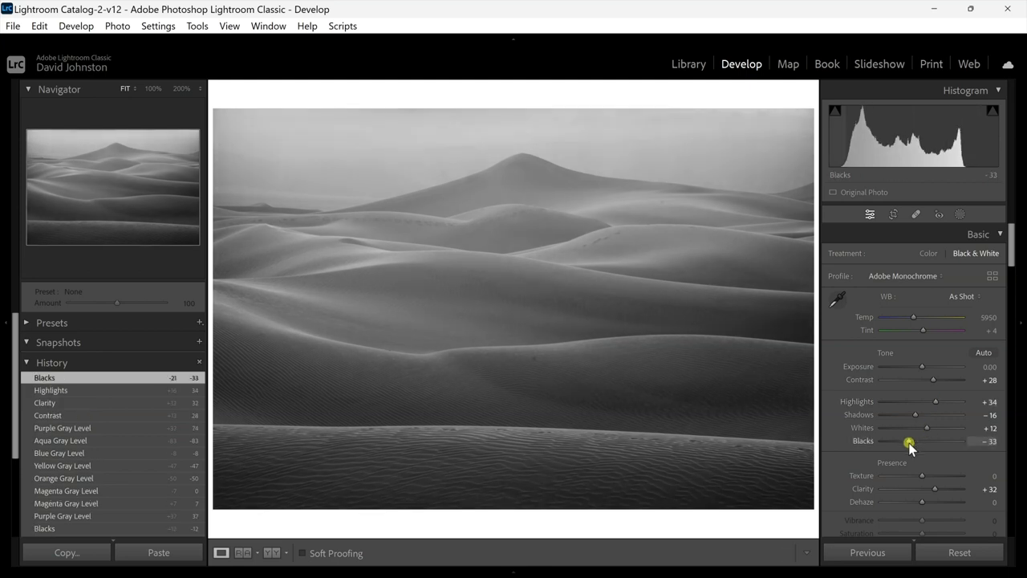
{"action": "left_click_drag", "start_coordinate": [935, 402], "coordinate": [943, 401]}
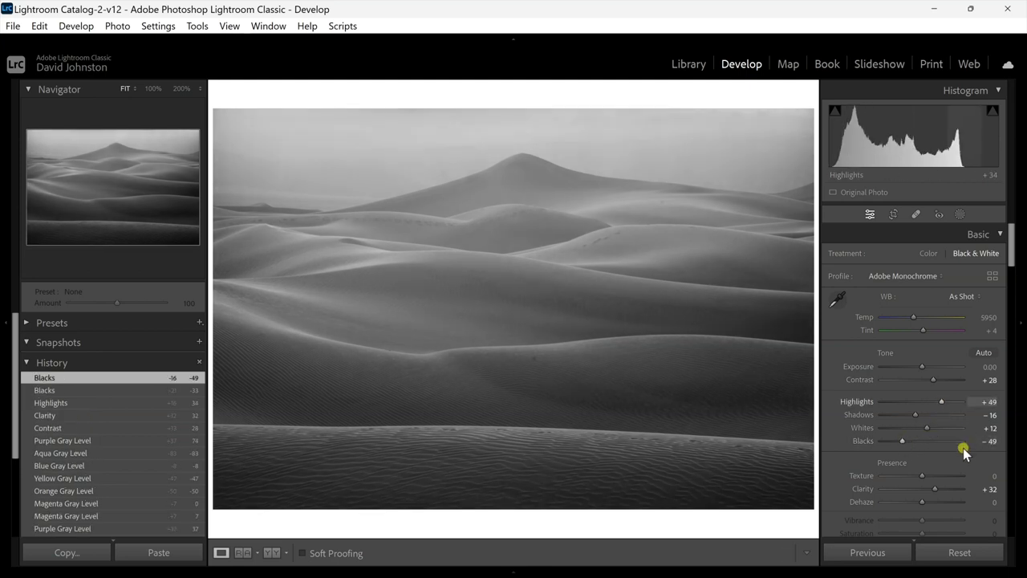